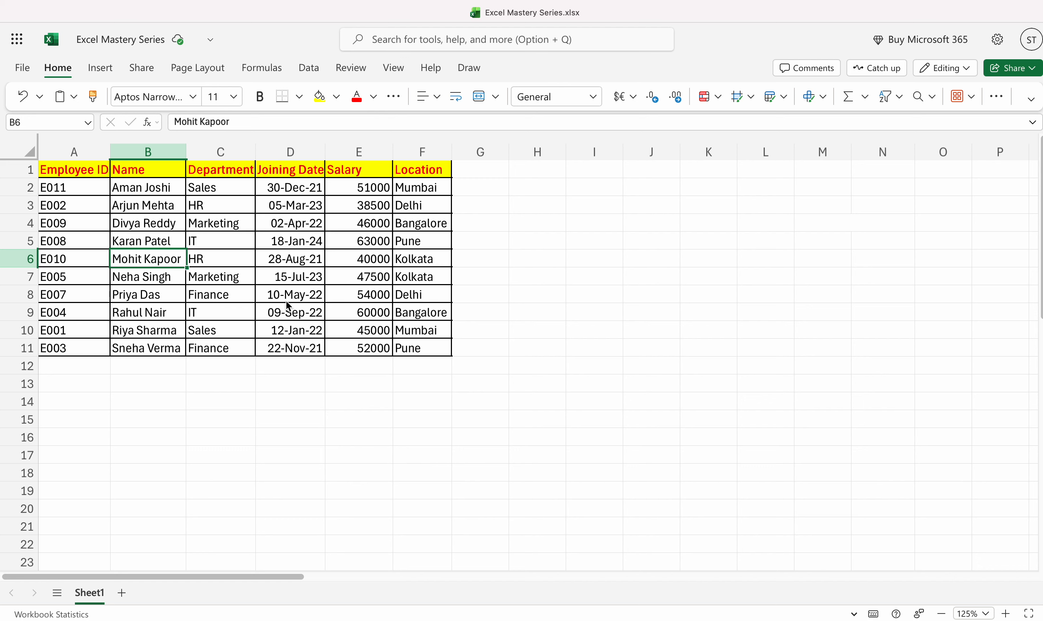
# Create a PivotTable from the employee data range A1:F11 on a new worksheet.
pyautogui.click(150, 211)
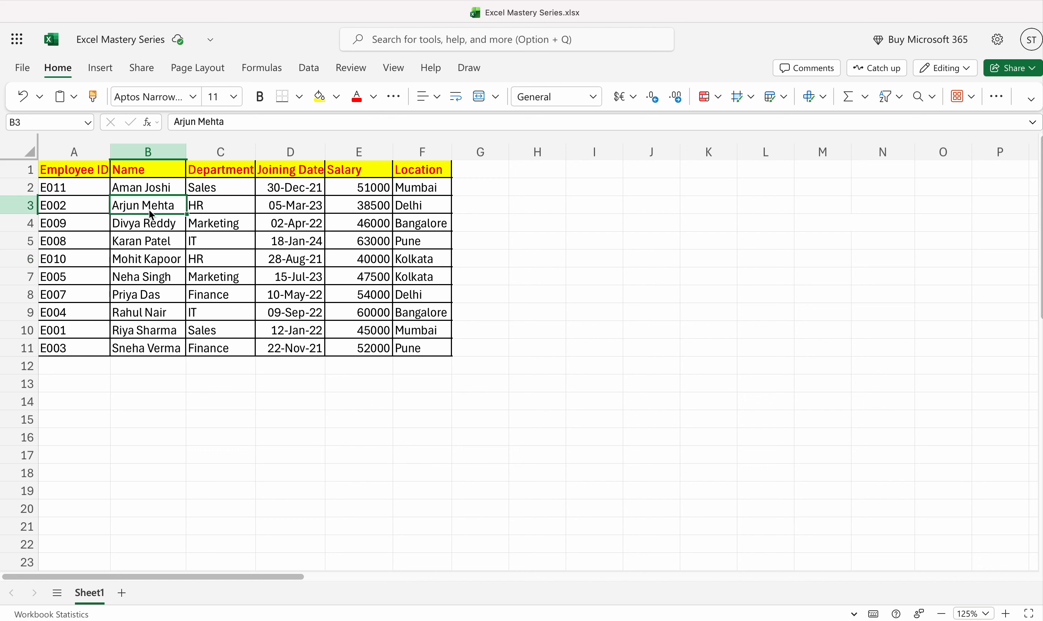
pyautogui.press('super+a')
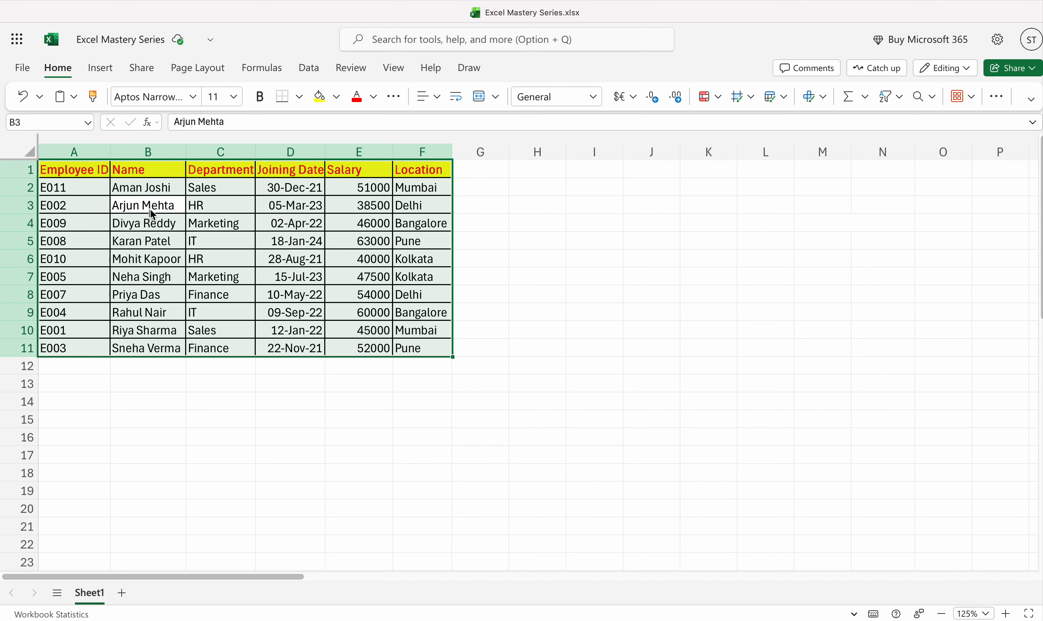
pyautogui.click(100, 68)
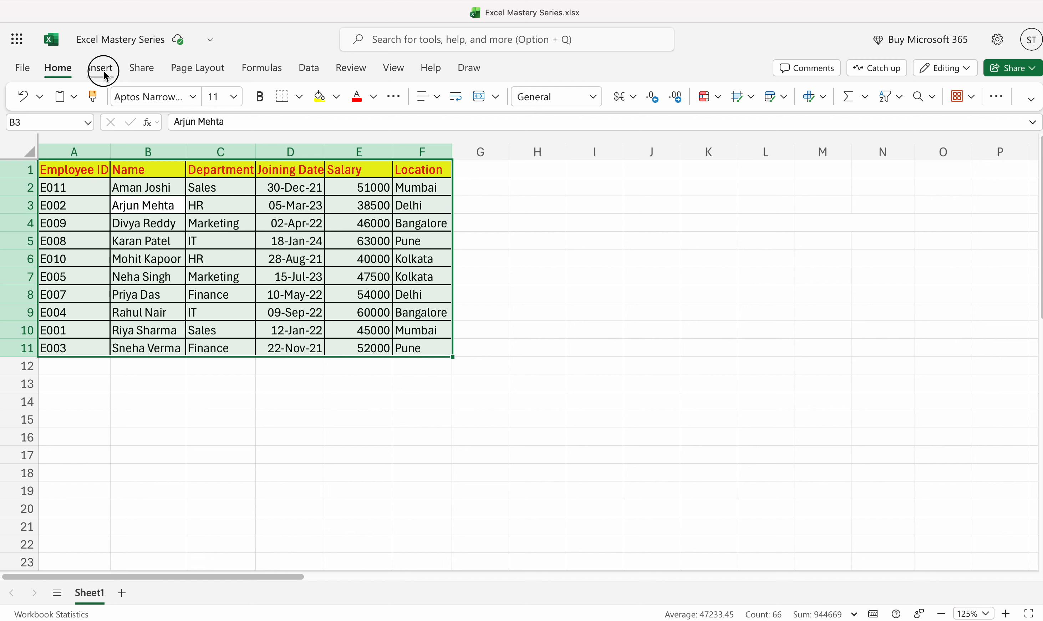
pyautogui.click(48, 98)
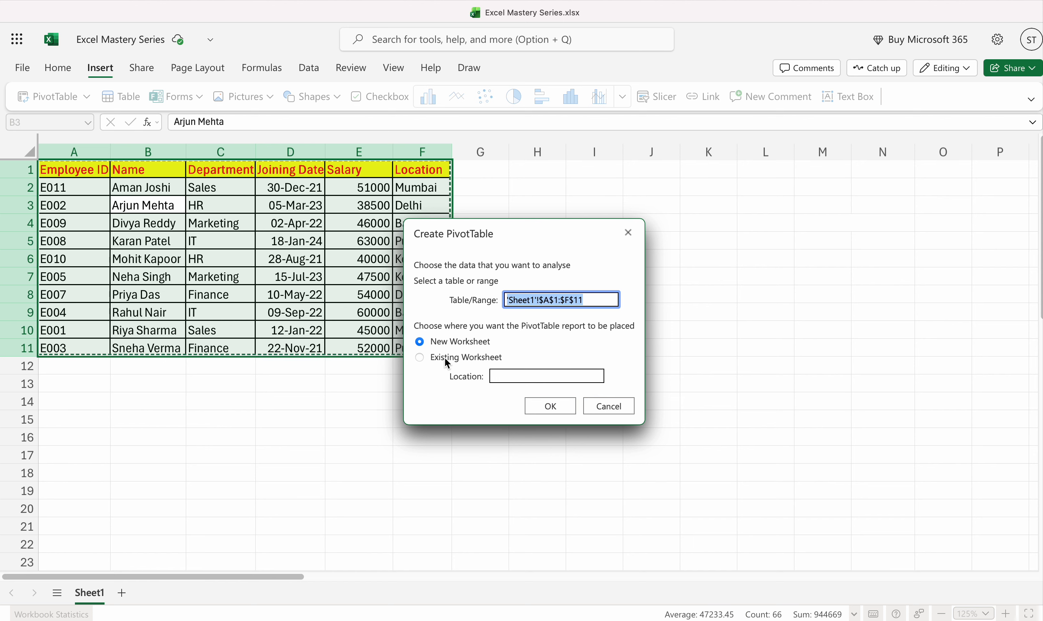
pyautogui.click(435, 362)
pyautogui.click(511, 376)
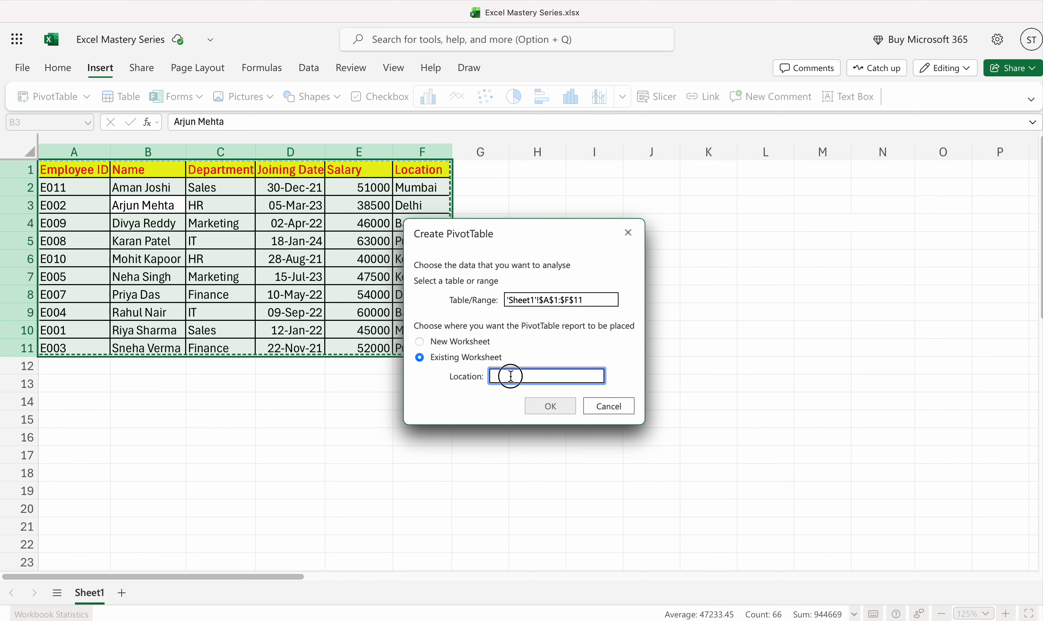
pyautogui.click(436, 345)
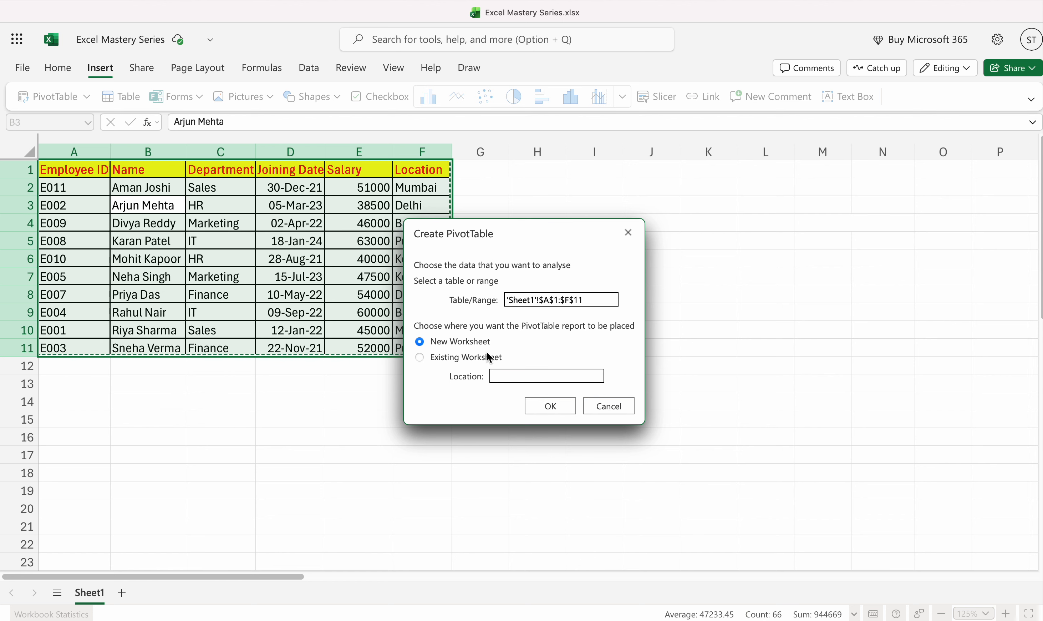
pyautogui.click(552, 408)
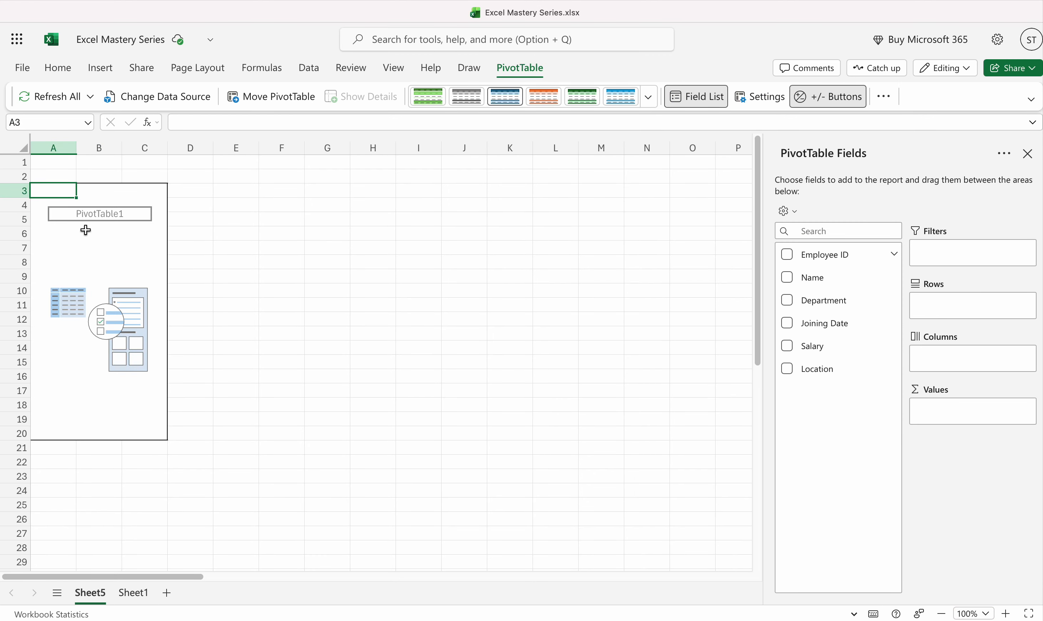
# Add Employee ID and Department as PivotTable row fields, and remove Department again.
pyautogui.click(789, 256)
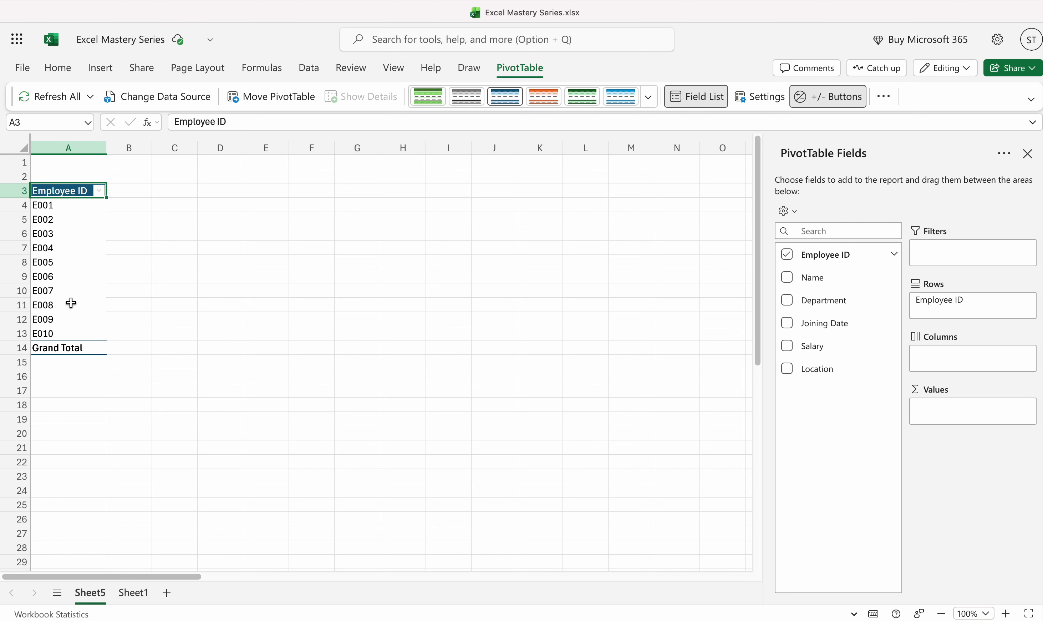
pyautogui.click(788, 301)
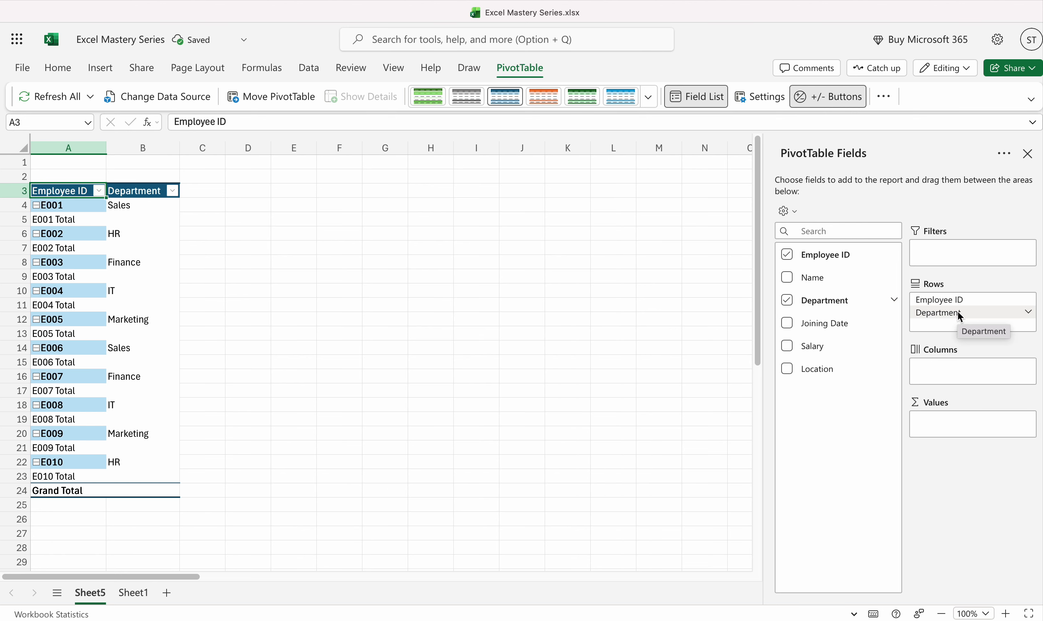
pyautogui.moveTo(960, 317); pyautogui.dragTo(833, 288)
# Add Salary to the PivotTable values and replace Employee ID with Department as the row field.
pyautogui.click(787, 348)
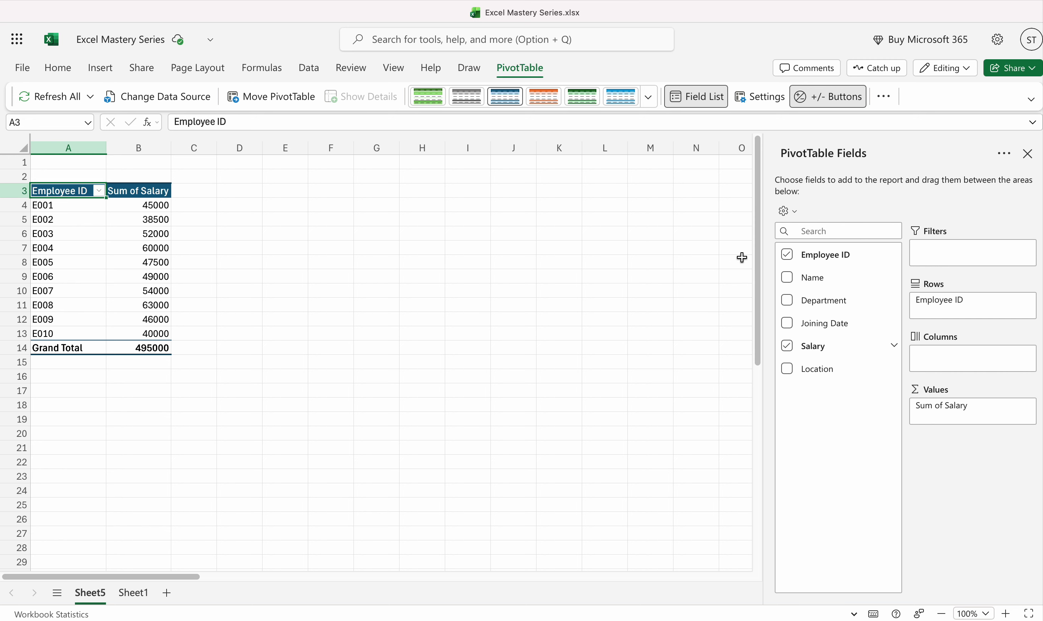
pyautogui.click(787, 254)
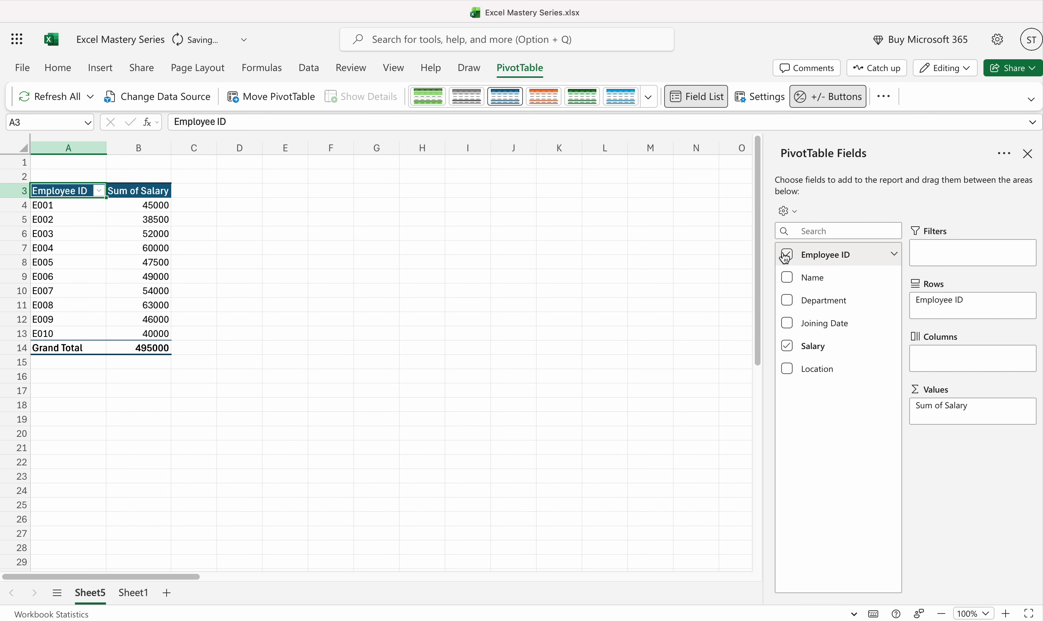
pyautogui.click(788, 302)
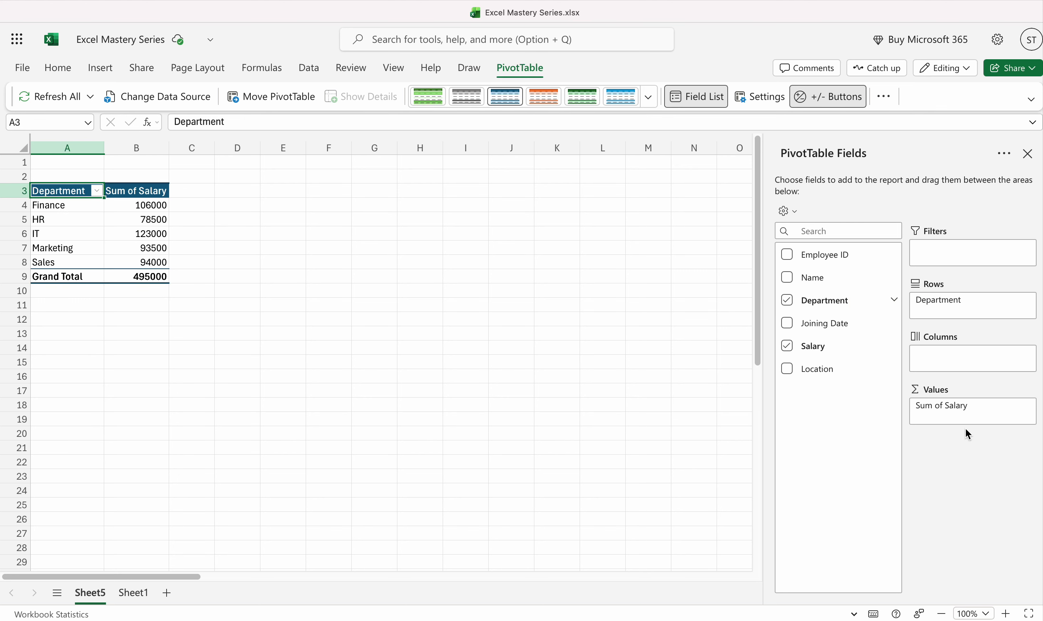
# Change the Salary value field's calculation to Max for each department.
pyautogui.moveTo(997, 410)
pyautogui.click(1030, 408)
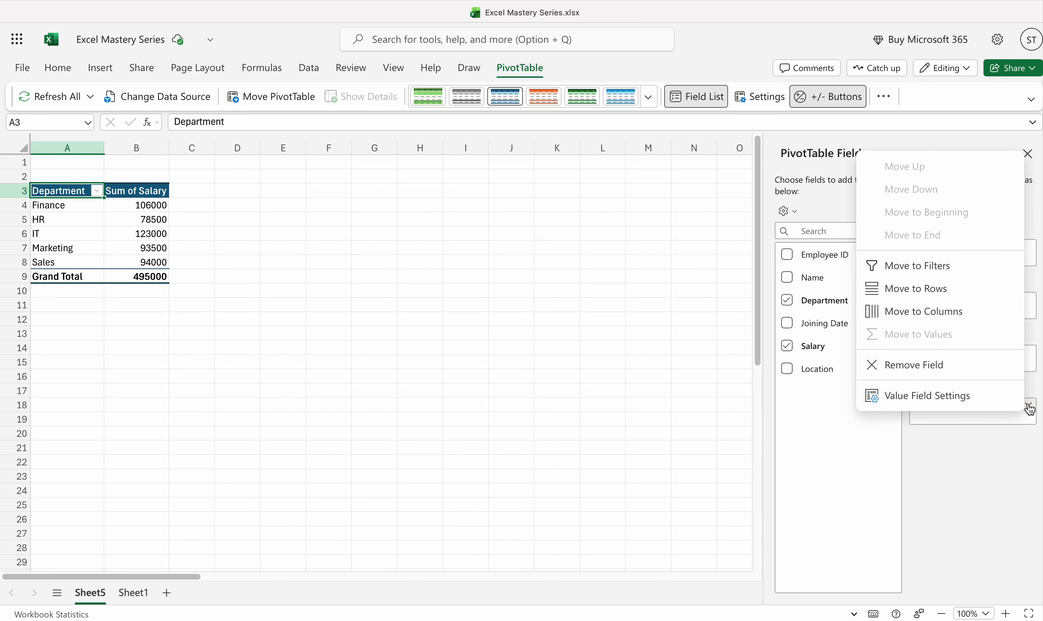
pyautogui.click(974, 399)
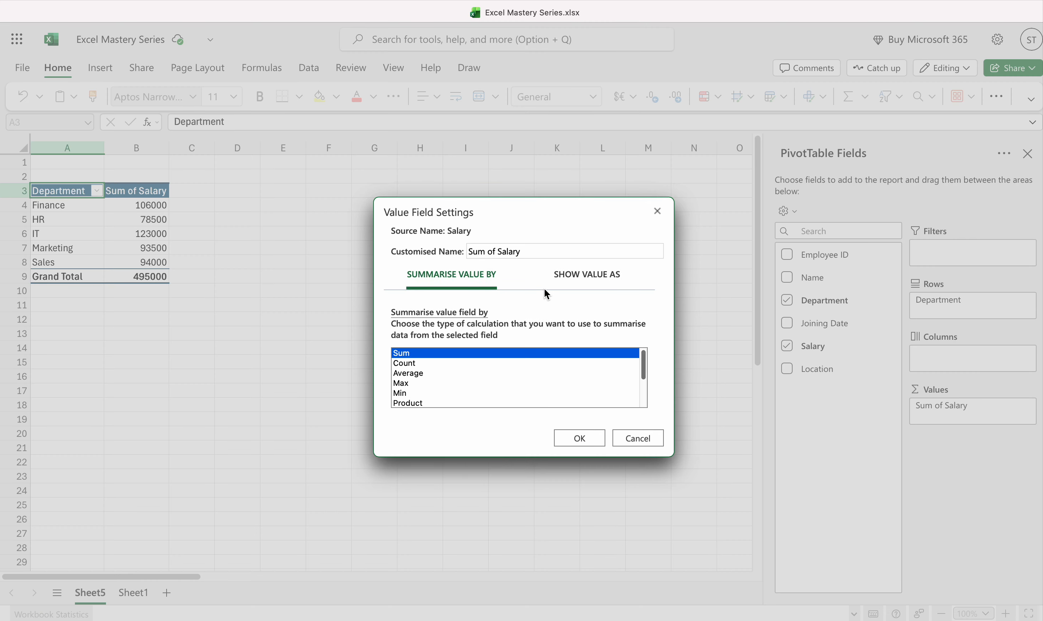
pyautogui.click(403, 383)
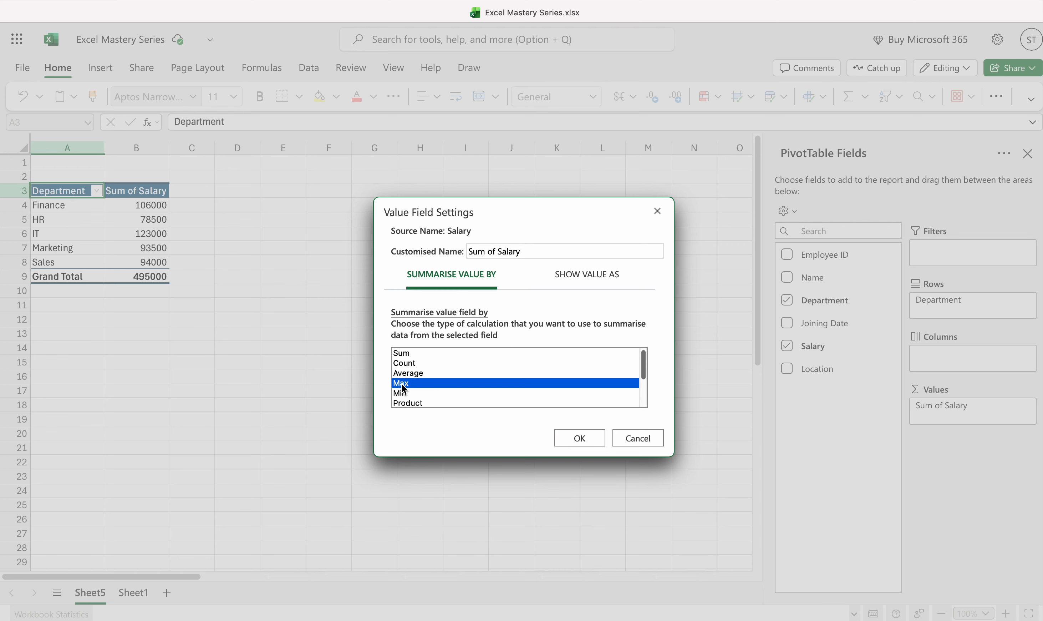
pyautogui.click(568, 439)
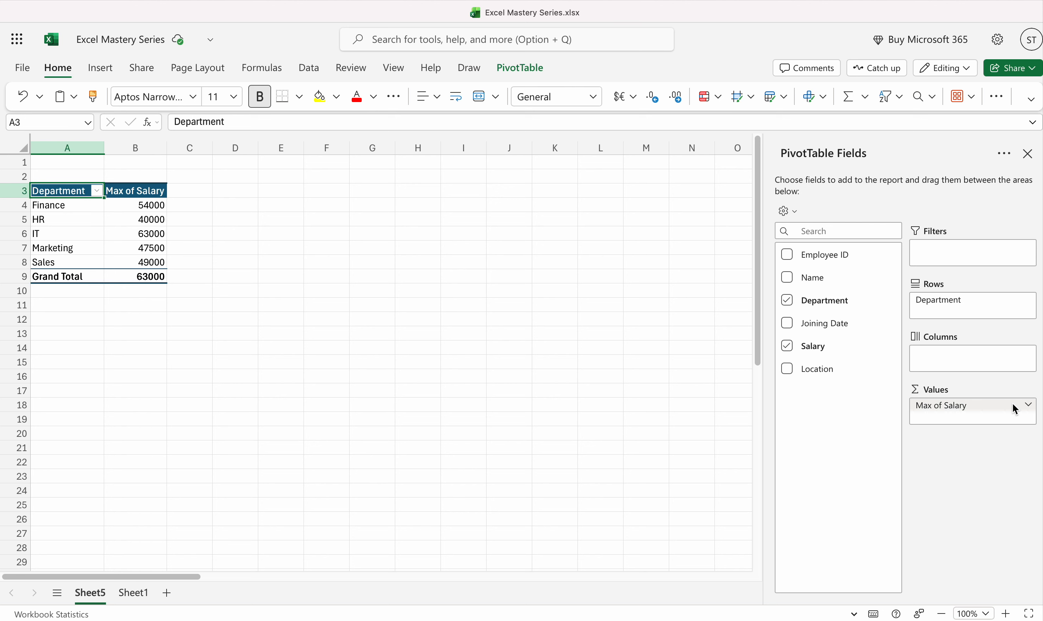
# Summarise the Salary value field by Average for each department.
pyautogui.click(1027, 408)
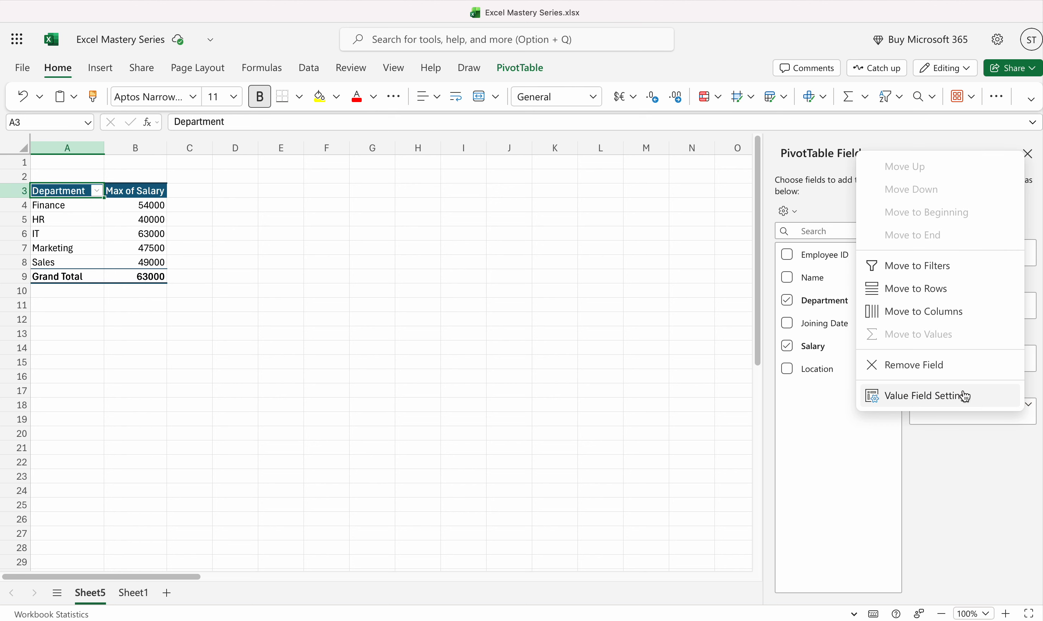
pyautogui.click(958, 395)
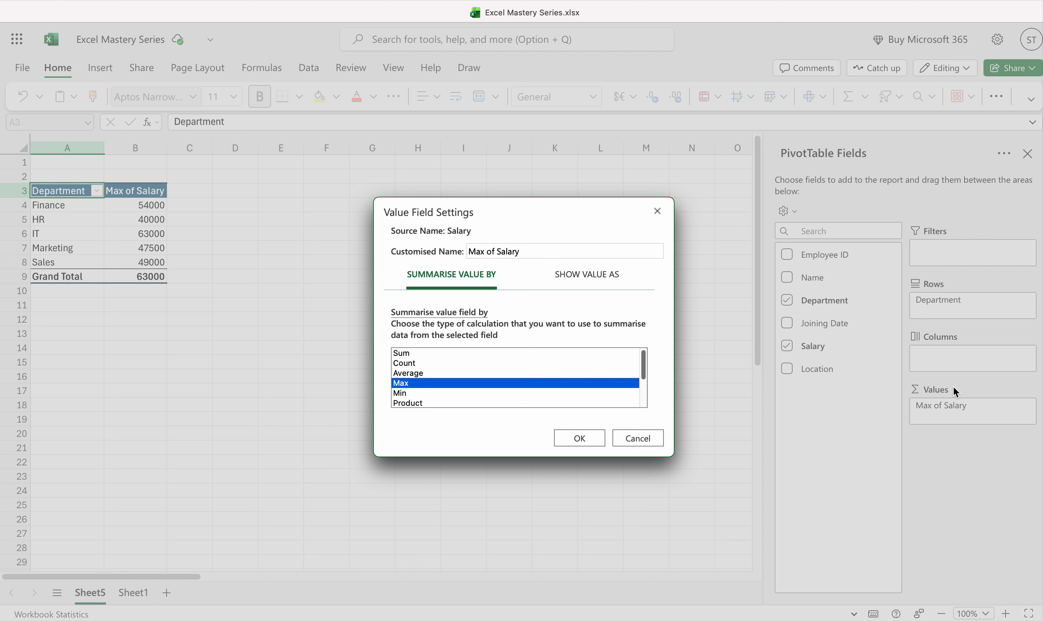
pyautogui.click(422, 374)
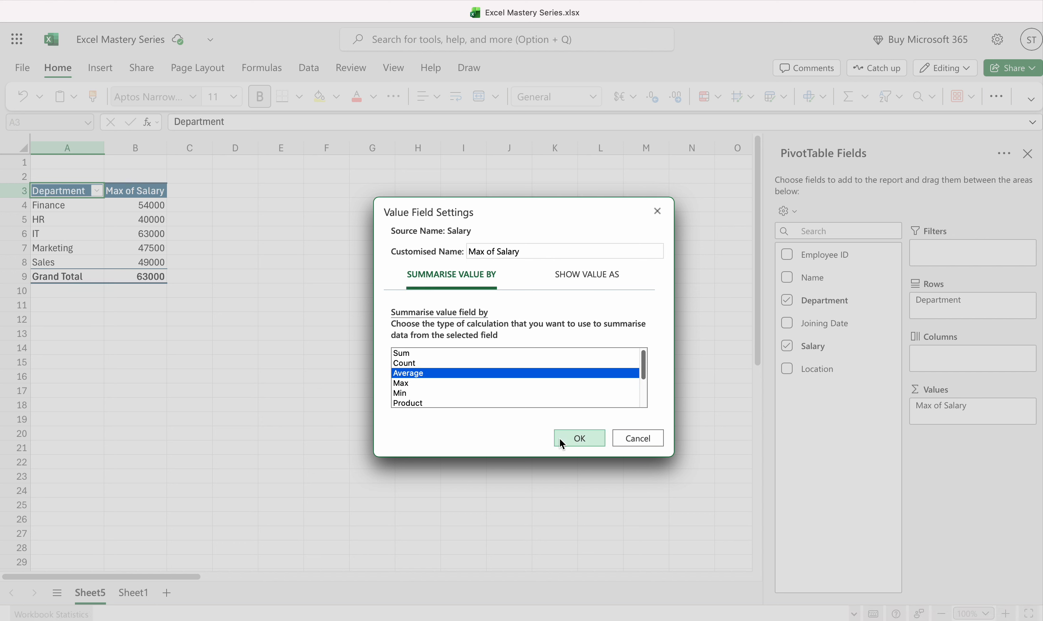
pyautogui.click(581, 436)
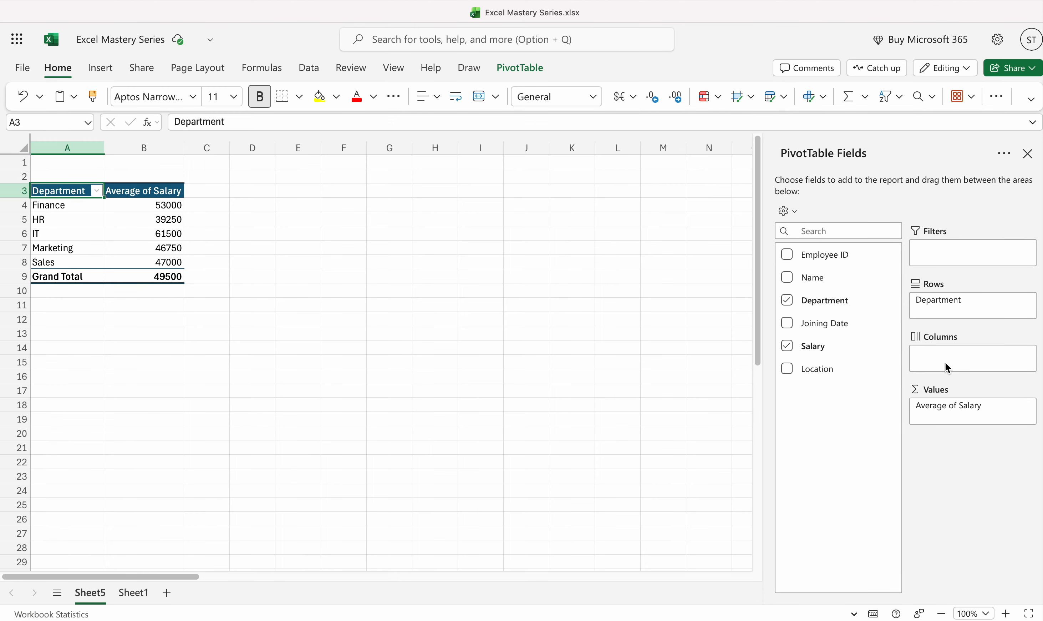
# Review the available calculation types and set the Salary value field back to Sum.
pyautogui.click(1032, 410)
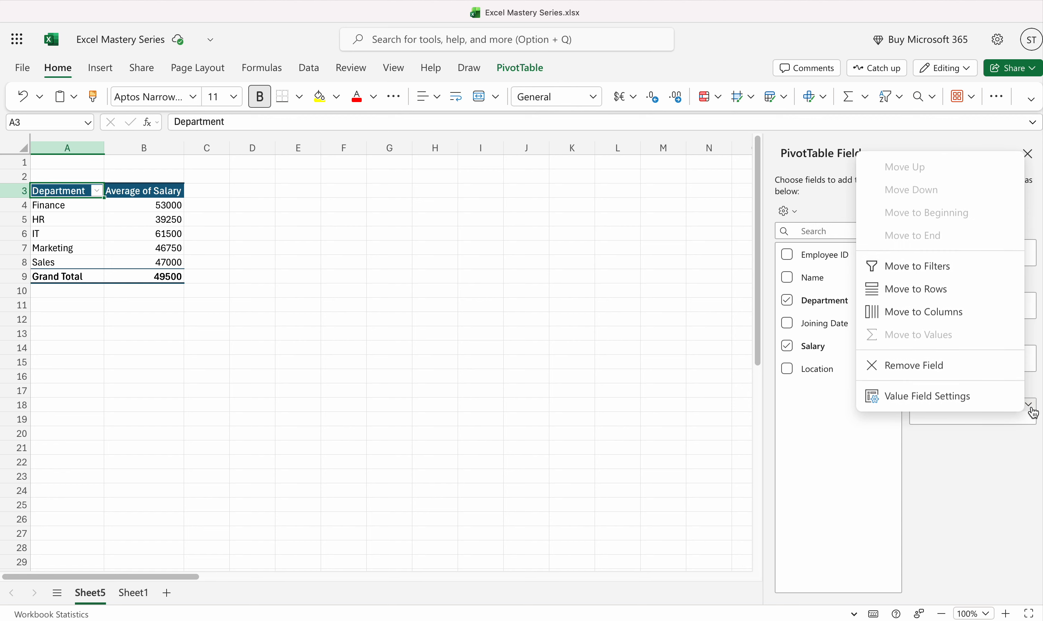
pyautogui.click(974, 405)
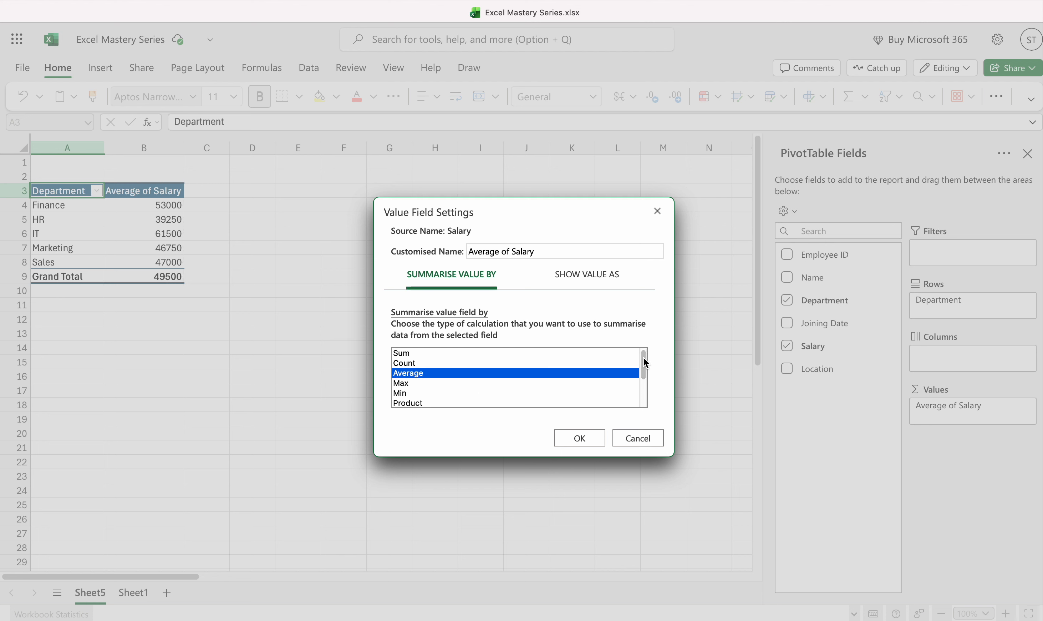
pyautogui.moveTo(647, 366); pyautogui.dragTo(647, 389)
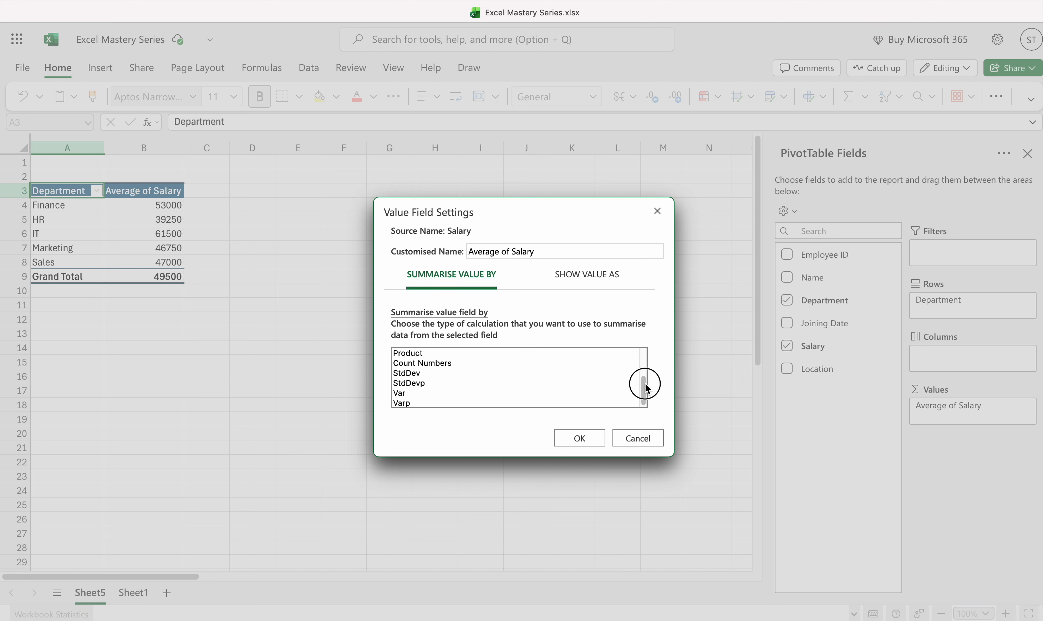
pyautogui.moveTo(648, 386); pyautogui.dragTo(647, 351)
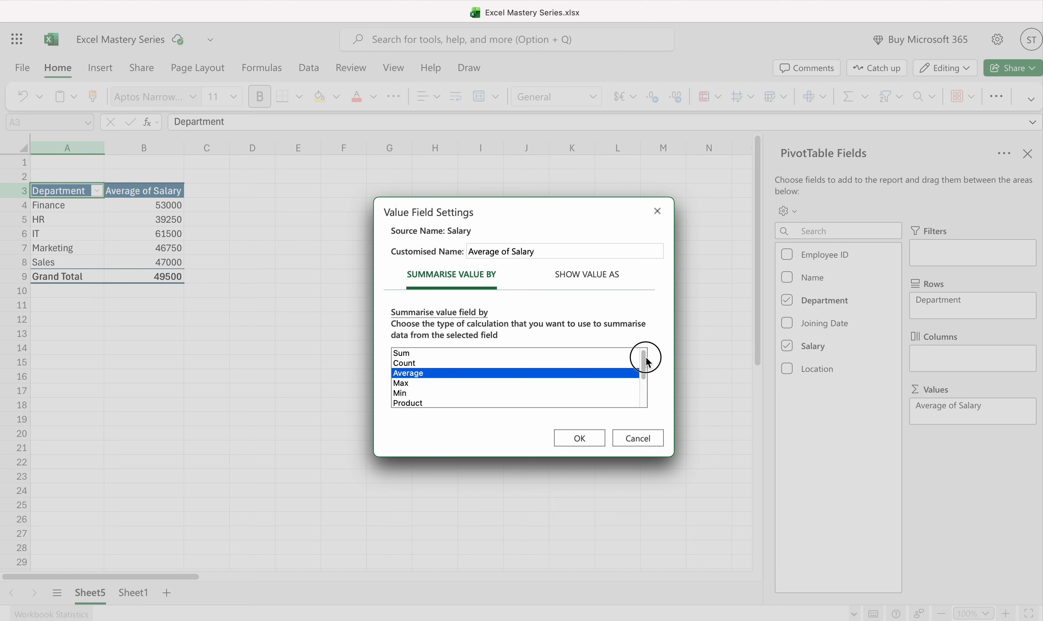
pyautogui.click(415, 354)
pyautogui.click(590, 442)
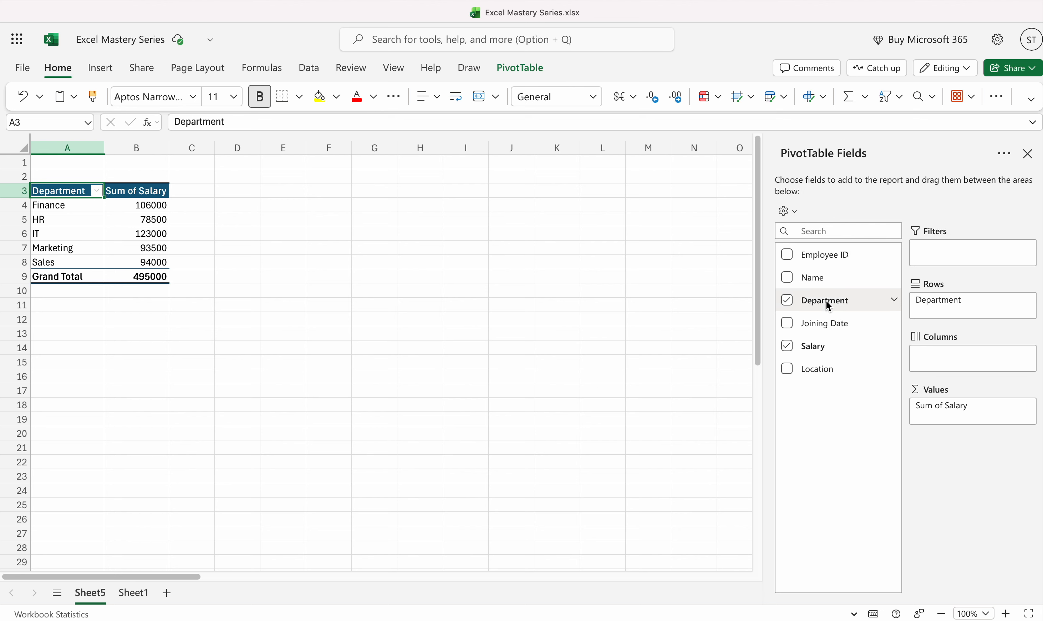
# Summarise the Salary value field by Count.
pyautogui.click(1028, 408)
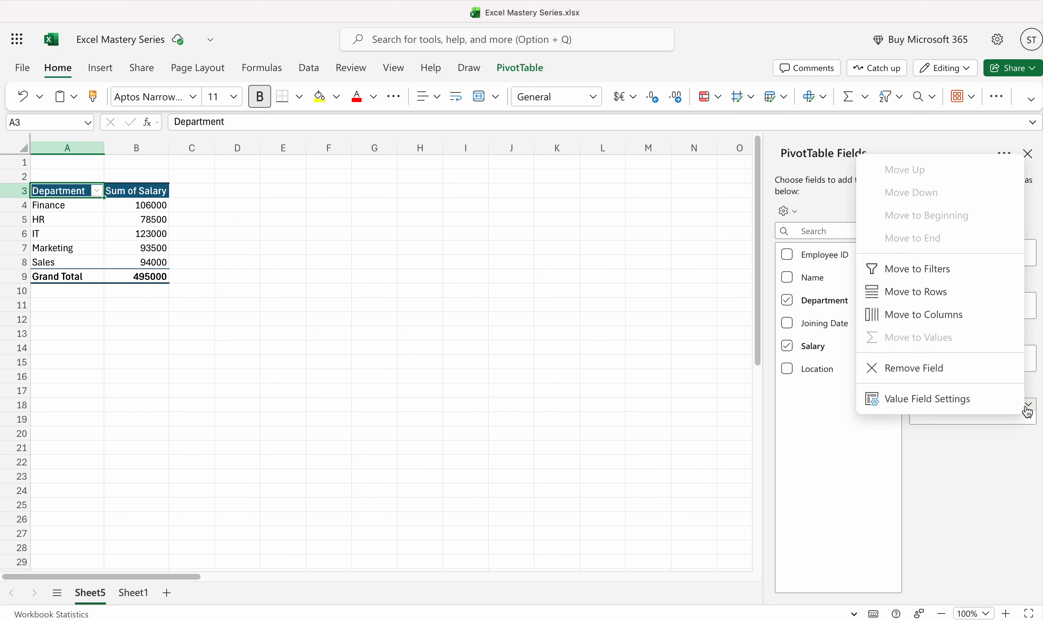
pyautogui.click(933, 396)
pyautogui.click(423, 363)
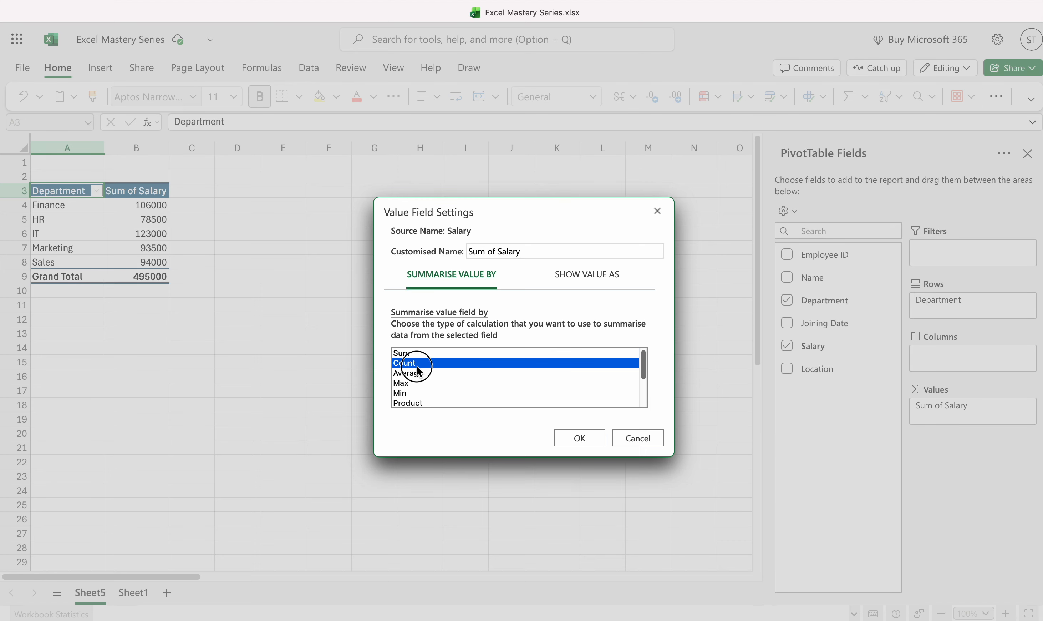
pyautogui.click(569, 441)
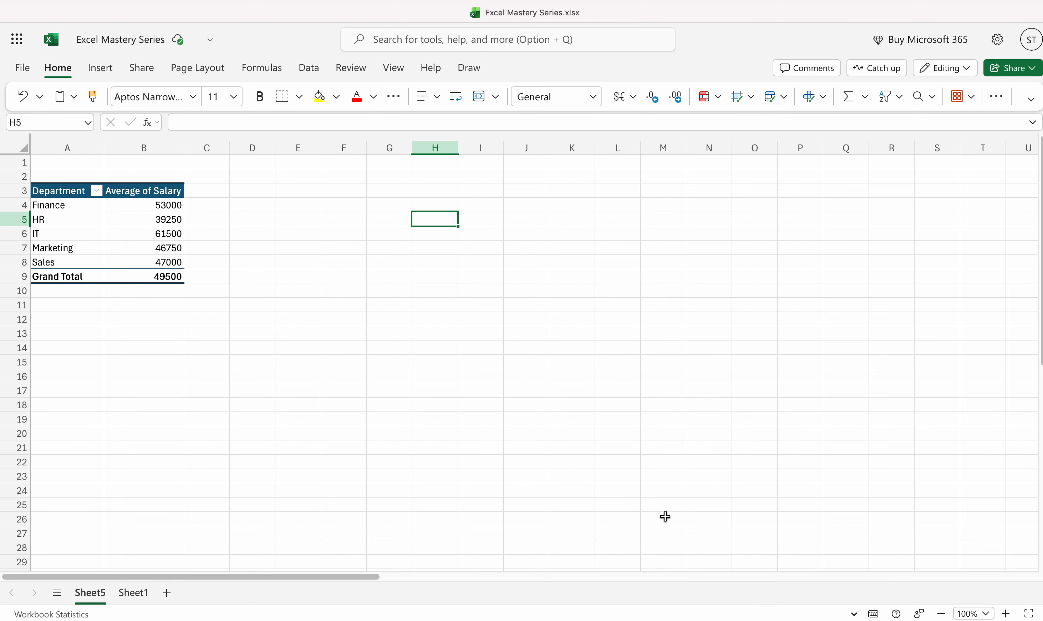
# Filter the PivotTable's Department field to show only Finance.
pyautogui.click(97, 190)
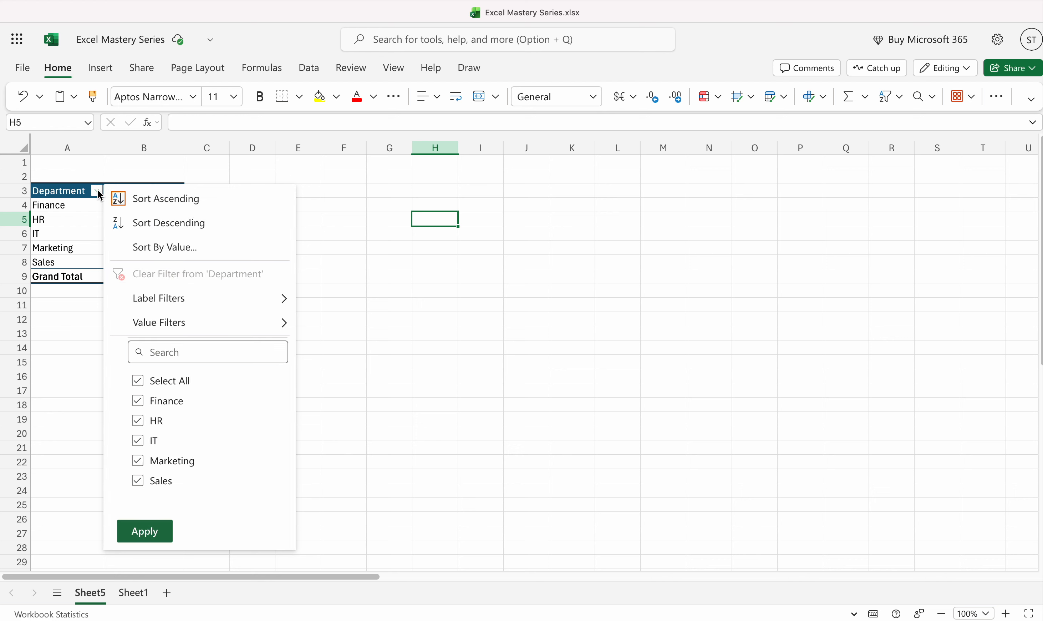
pyautogui.click(138, 380)
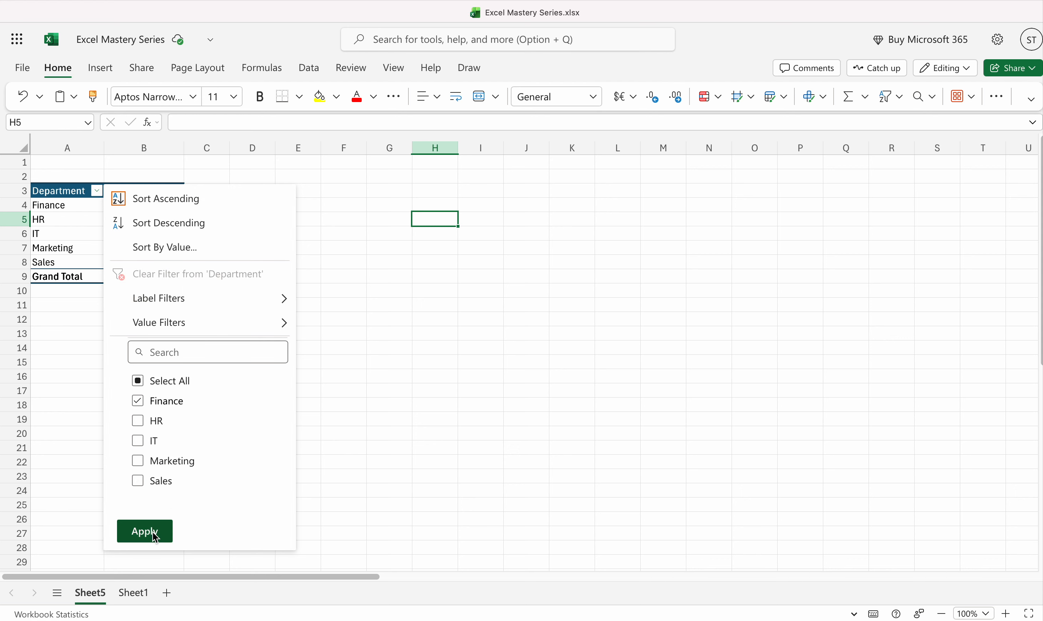
pyautogui.click(152, 532)
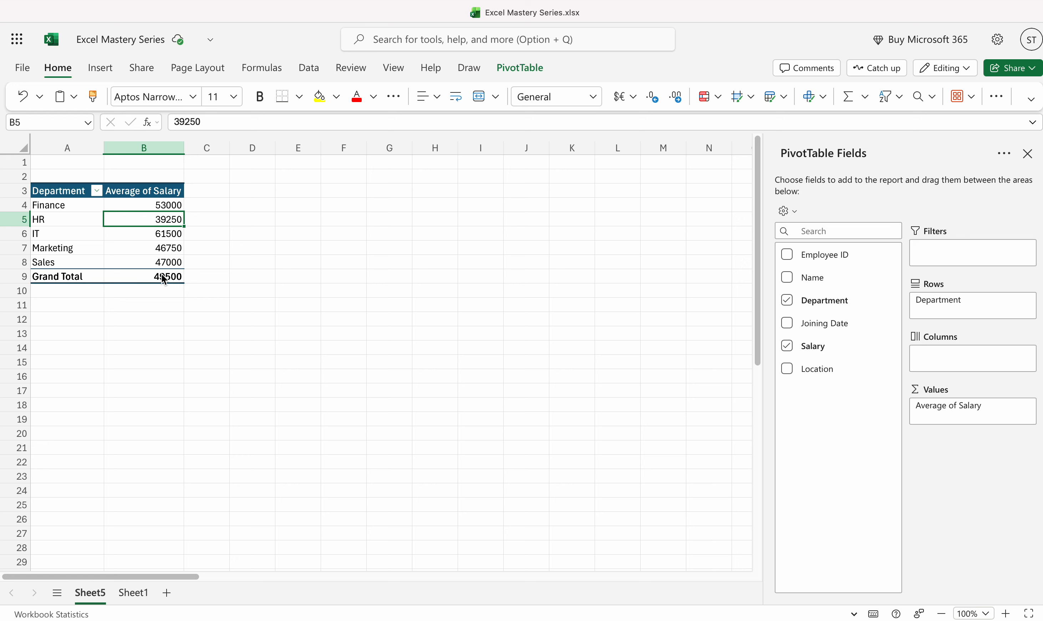
# Try other colour styles on the department salary PivotTable and apply the grey header style.
pyautogui.click(62, 197)
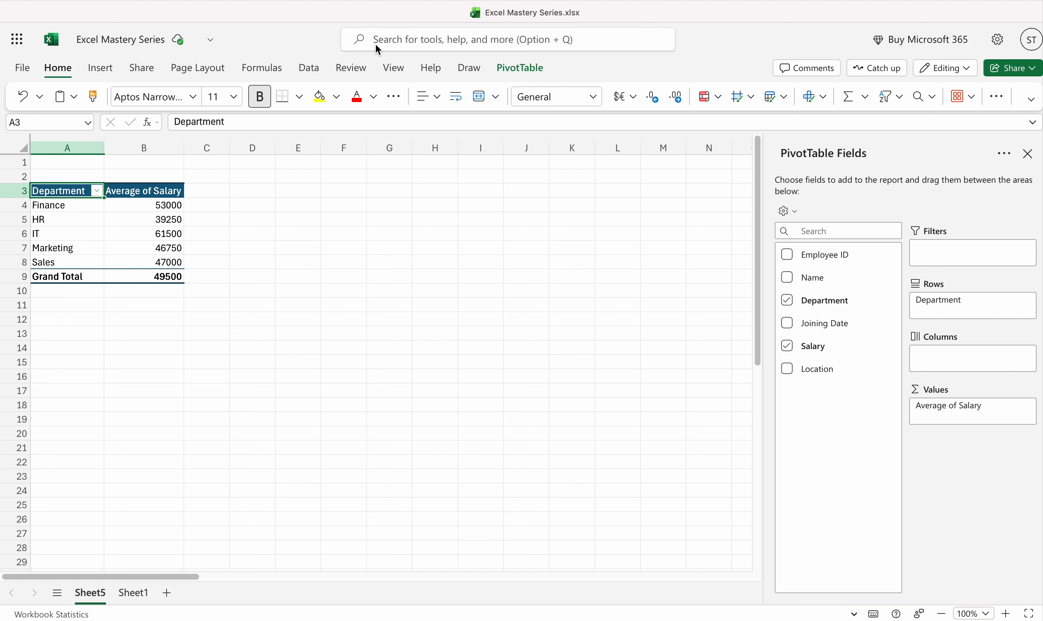
pyautogui.click(512, 68)
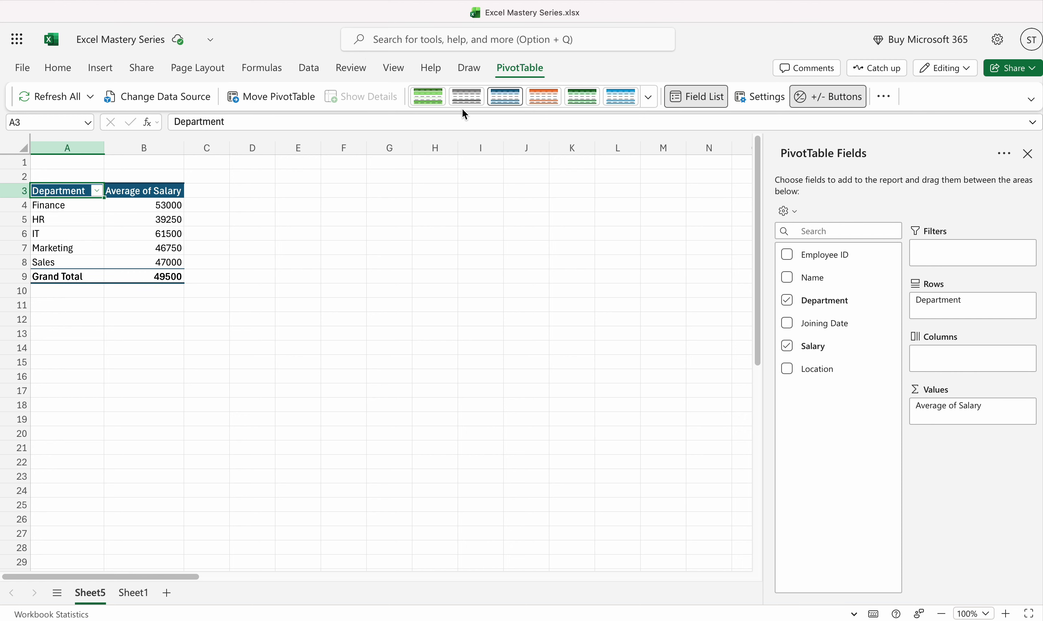
pyautogui.click(620, 96)
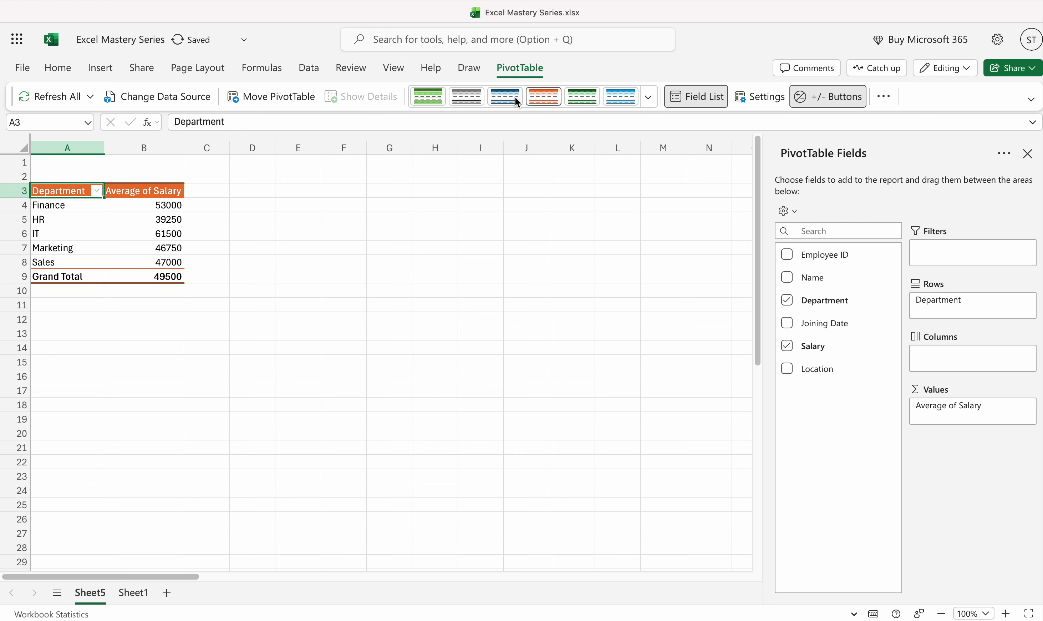
pyautogui.click(457, 99)
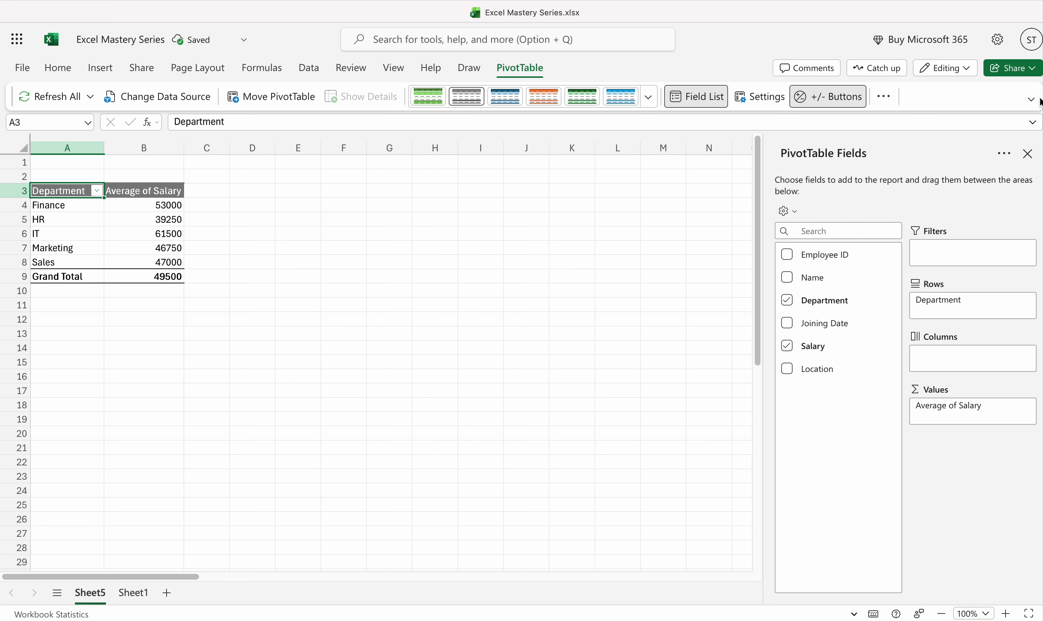